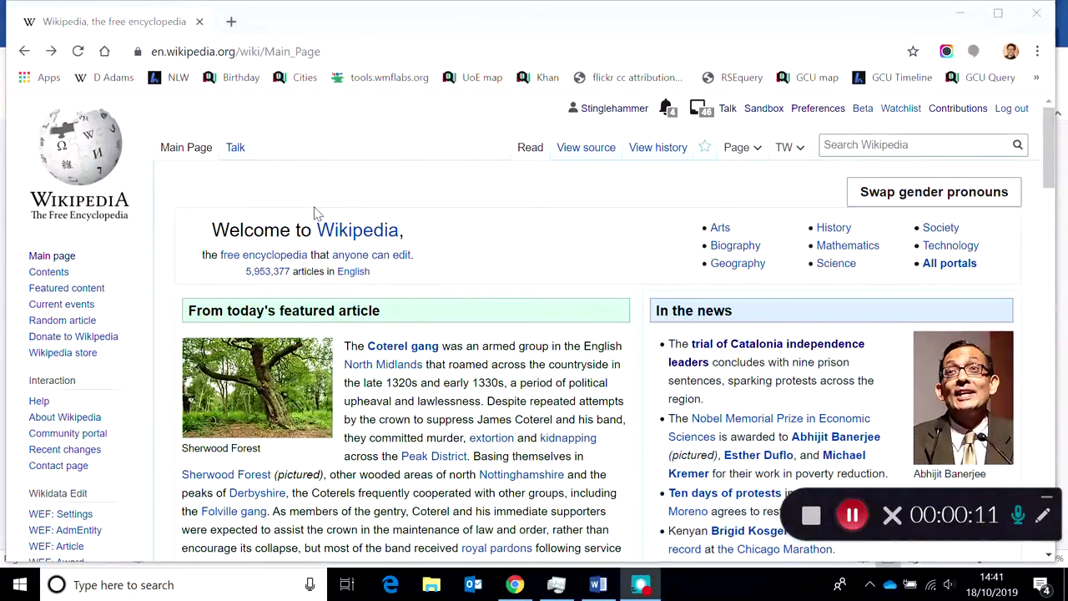
Search Wikipedia for "Global health" and open the article.
{"action": "left_click", "coordinate": [897, 145]}
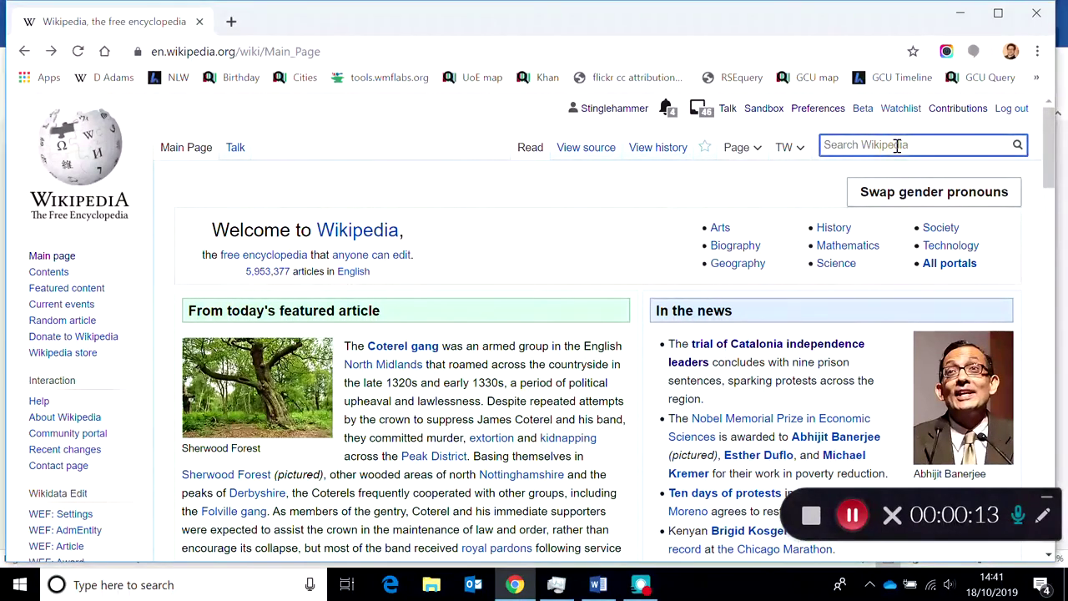
{"action": "type", "text": "Global health"}
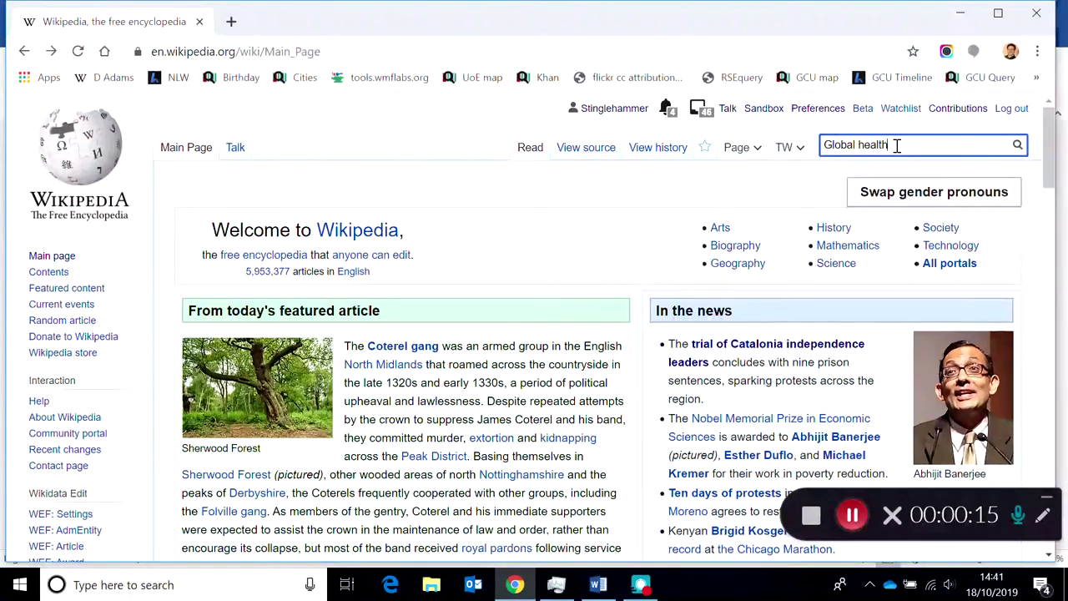
{"action": "key", "text": "Return"}
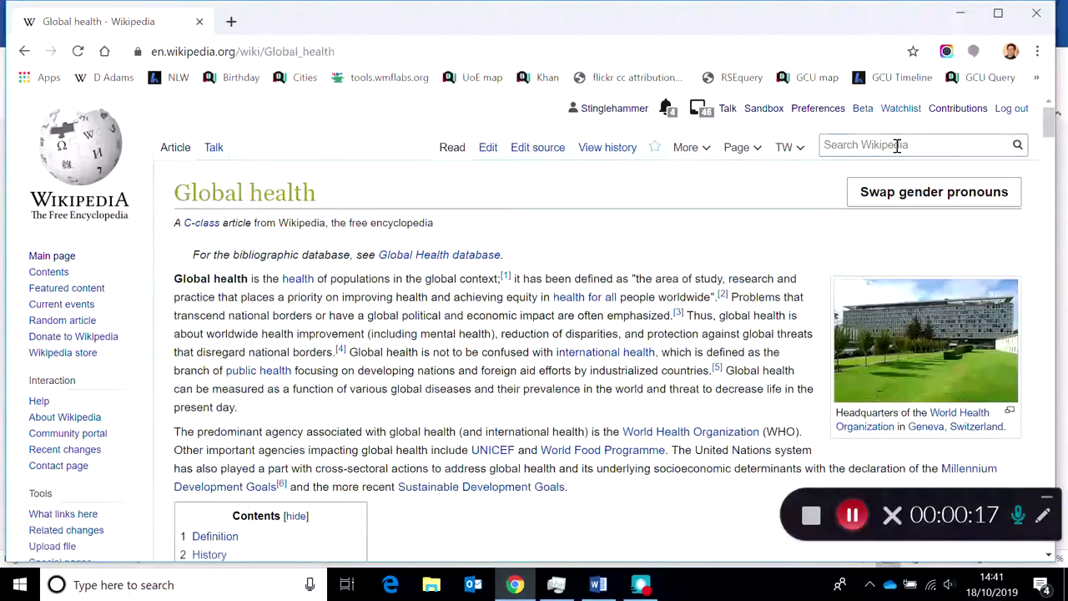
Examine the revision history of the Global health article and return to the article.
{"action": "left_click", "coordinate": [601, 155]}
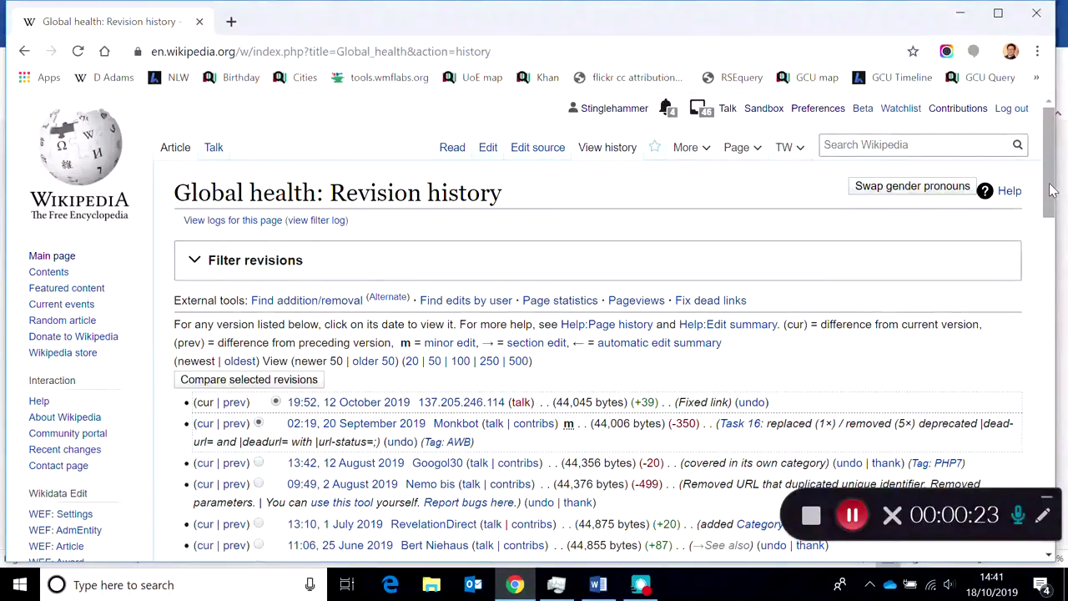
{"action": "scroll", "coordinate": [1054, 237], "scroll_direction": "down", "scroll_amount": 3}
{"action": "scroll", "coordinate": [1054, 237], "scroll_direction": "down", "scroll_amount": 1}
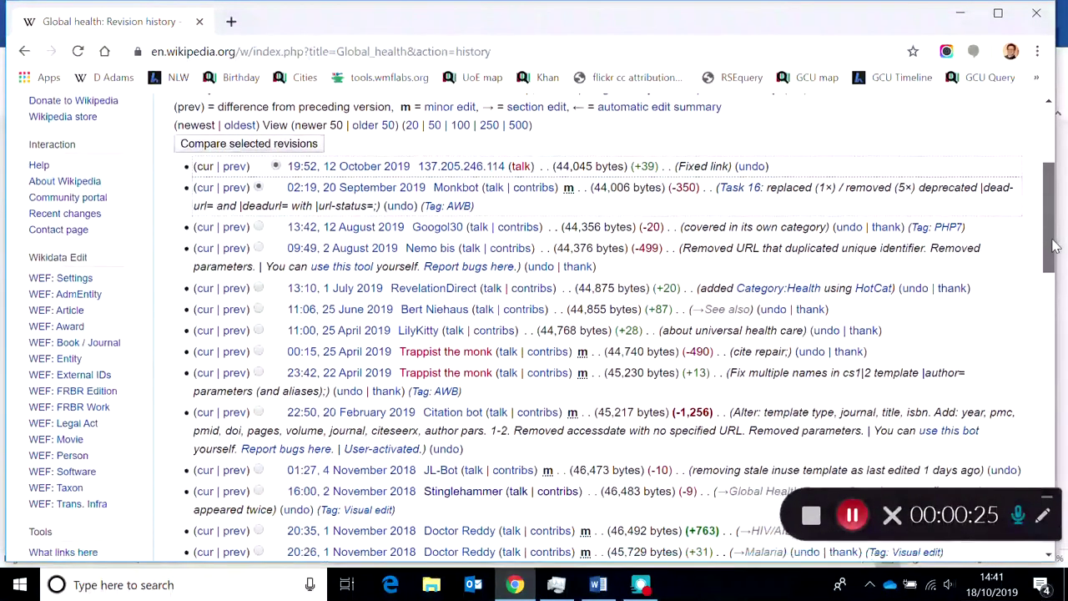
{"action": "scroll", "coordinate": [1042, 175], "scroll_direction": "up", "scroll_amount": 4}
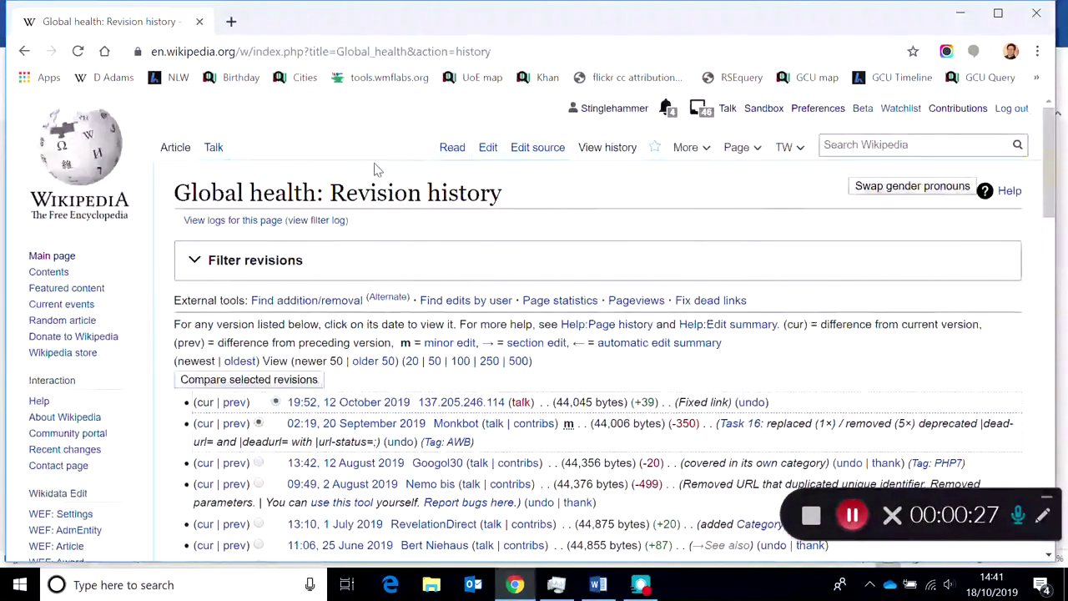
{"action": "left_click", "coordinate": [178, 152]}
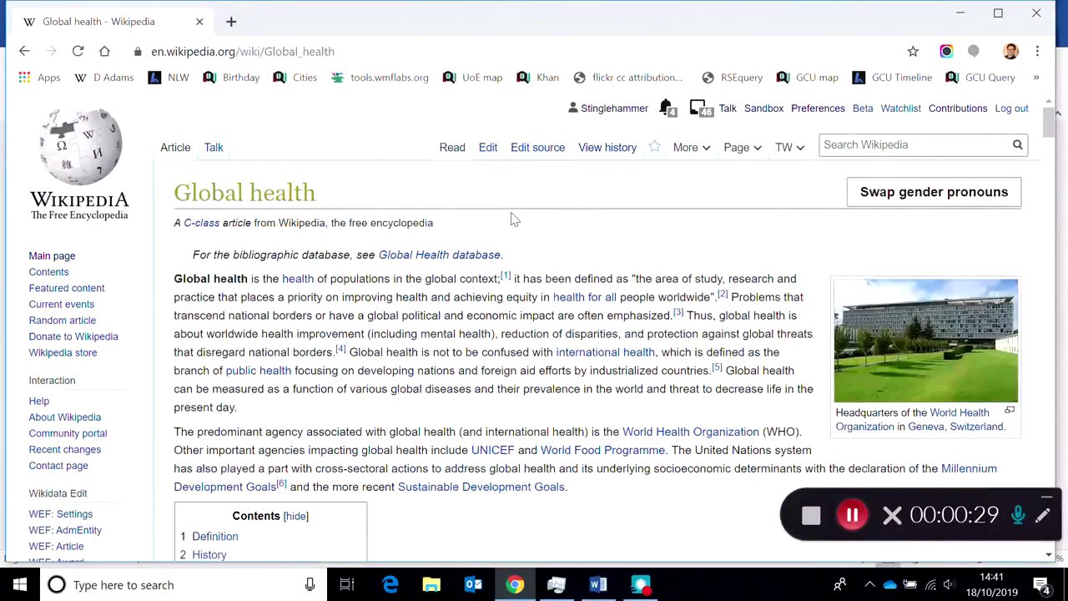
Log in to the Wikipedia account with the prefilled username and password and return to the article.
{"action": "left_click", "coordinate": [1008, 110]}
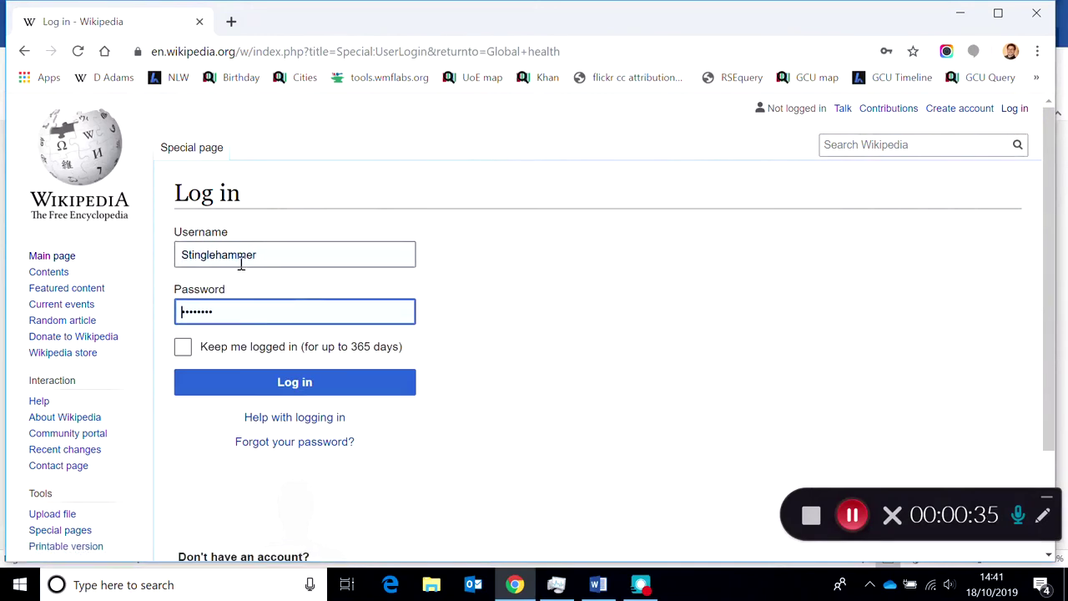
{"action": "left_click", "coordinate": [262, 386]}
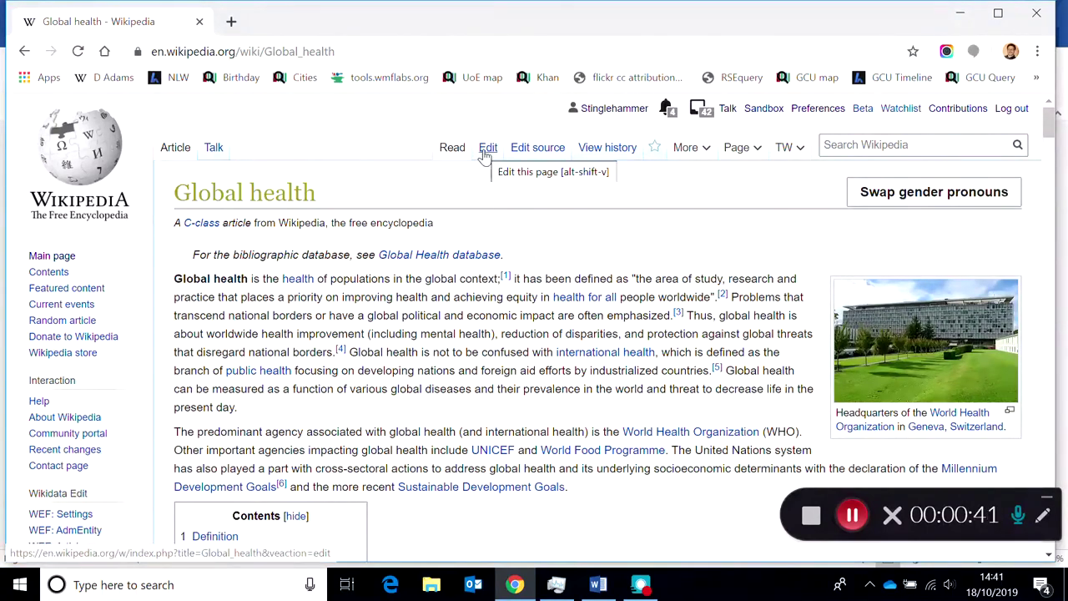
Open the Global health article for source editing and switch it to the visual editor.
{"action": "left_click", "coordinate": [530, 150]}
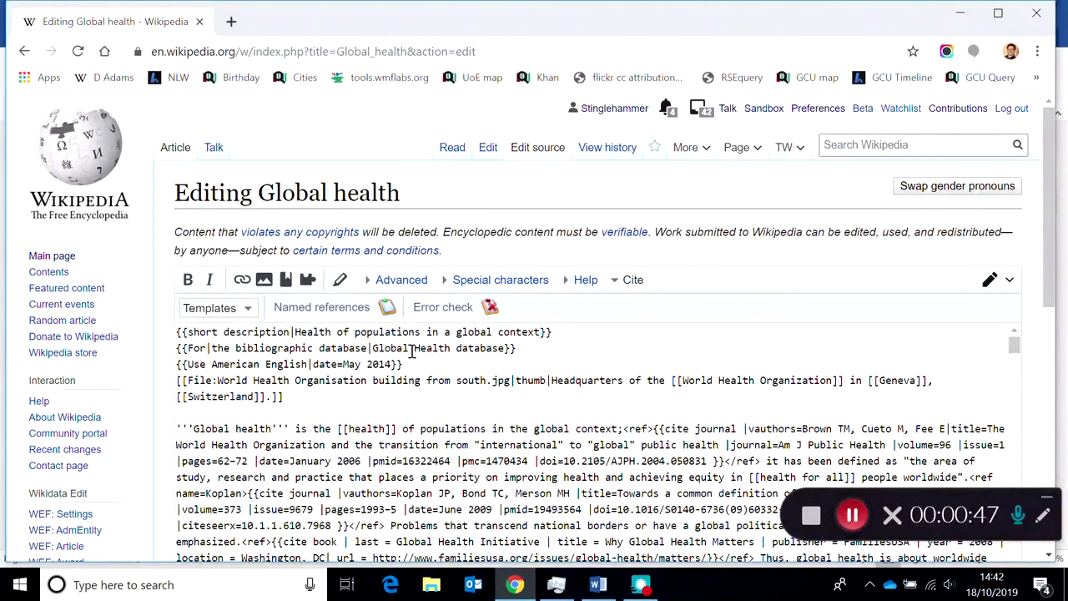
{"action": "left_click", "coordinate": [1003, 284]}
{"action": "left_click", "coordinate": [966, 309]}
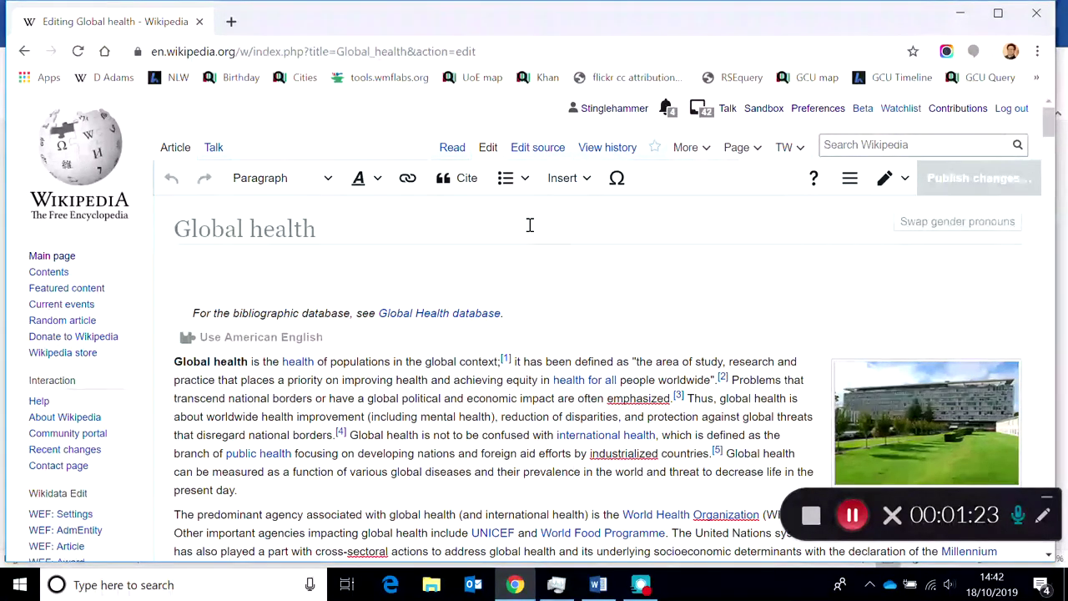
Insert the "In use" template above the article's lead and delete it again.
{"action": "left_click", "coordinate": [579, 188]}
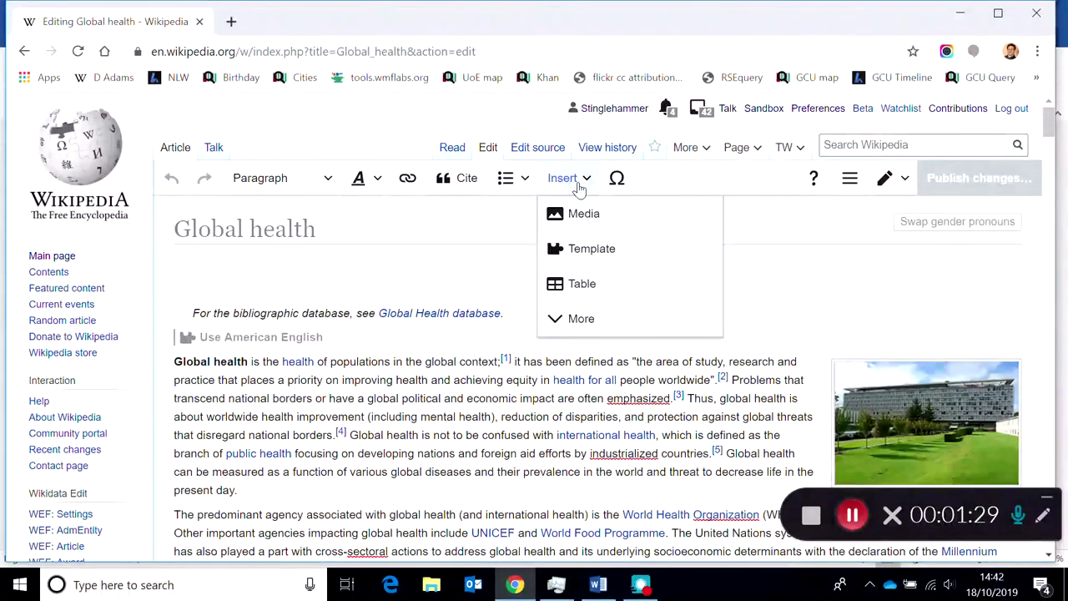
{"action": "left_click", "coordinate": [596, 249]}
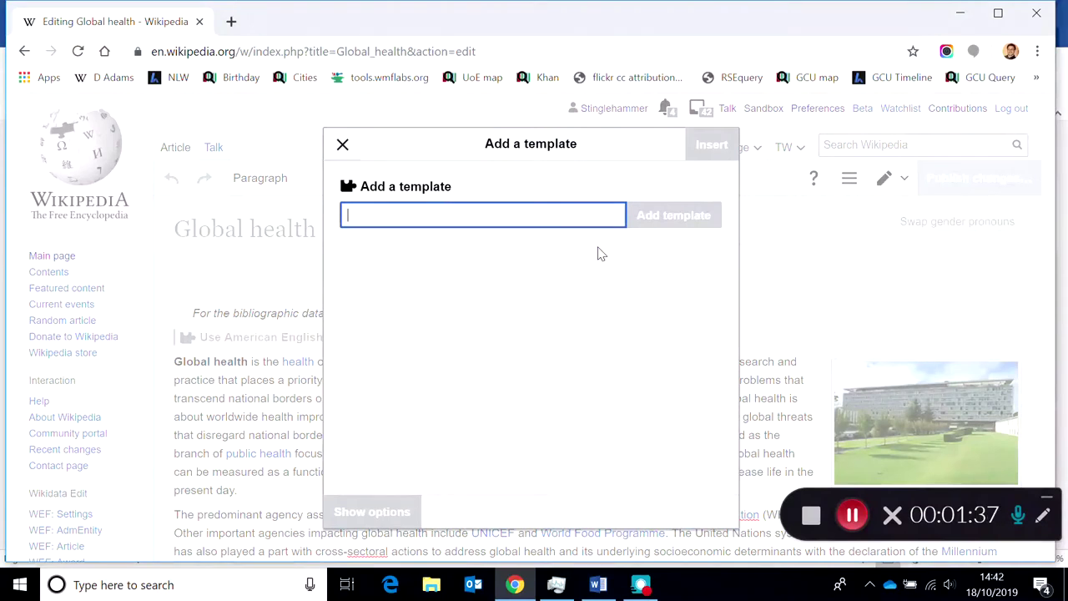
{"action": "type", "text": "in use"}
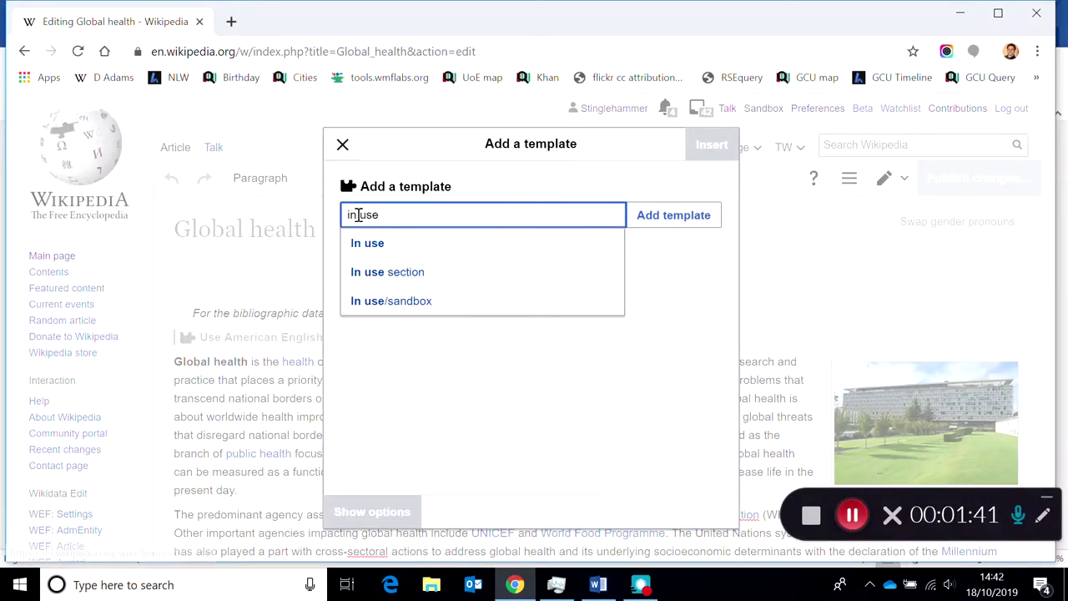
{"action": "left_click", "coordinate": [384, 250]}
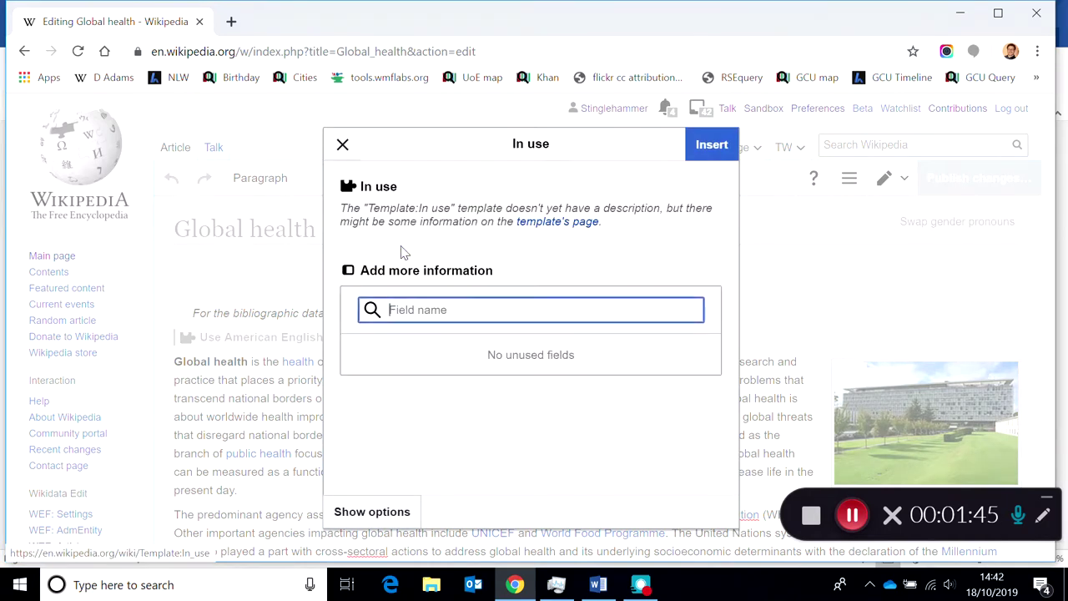
{"action": "left_click", "coordinate": [711, 144]}
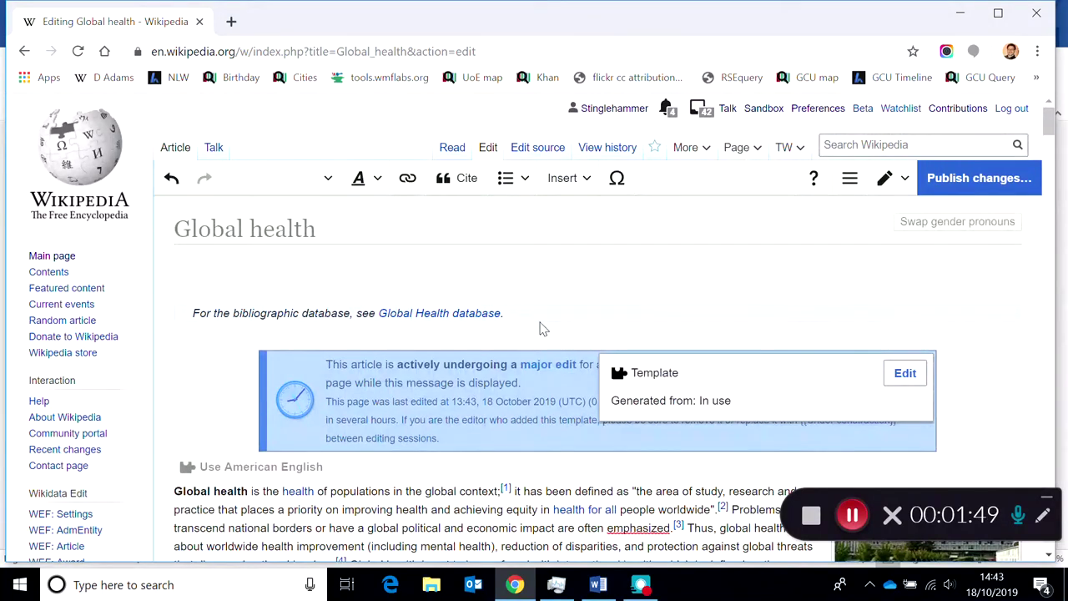
{"action": "key", "text": "Delete"}
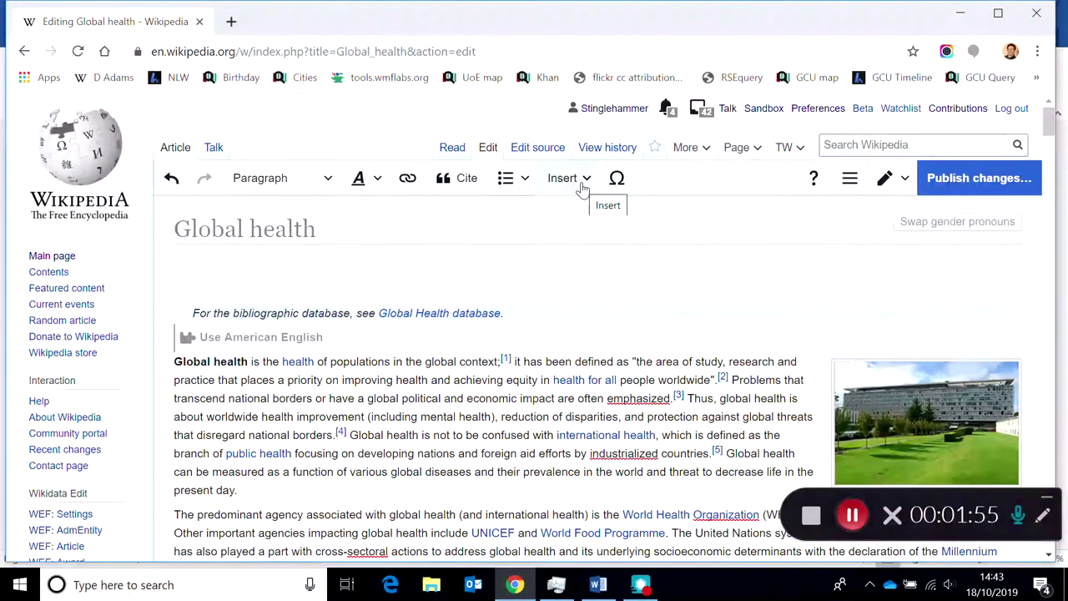
Insert the "In use" template above the lead of the Global health article.
{"action": "left_click", "coordinate": [580, 186]}
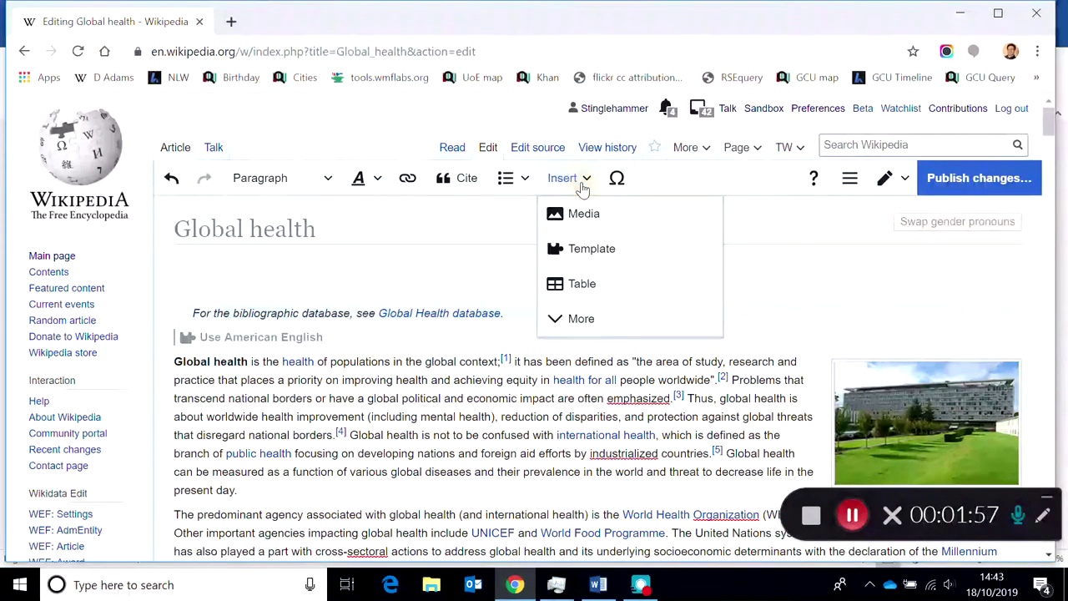
{"action": "left_click", "coordinate": [589, 250]}
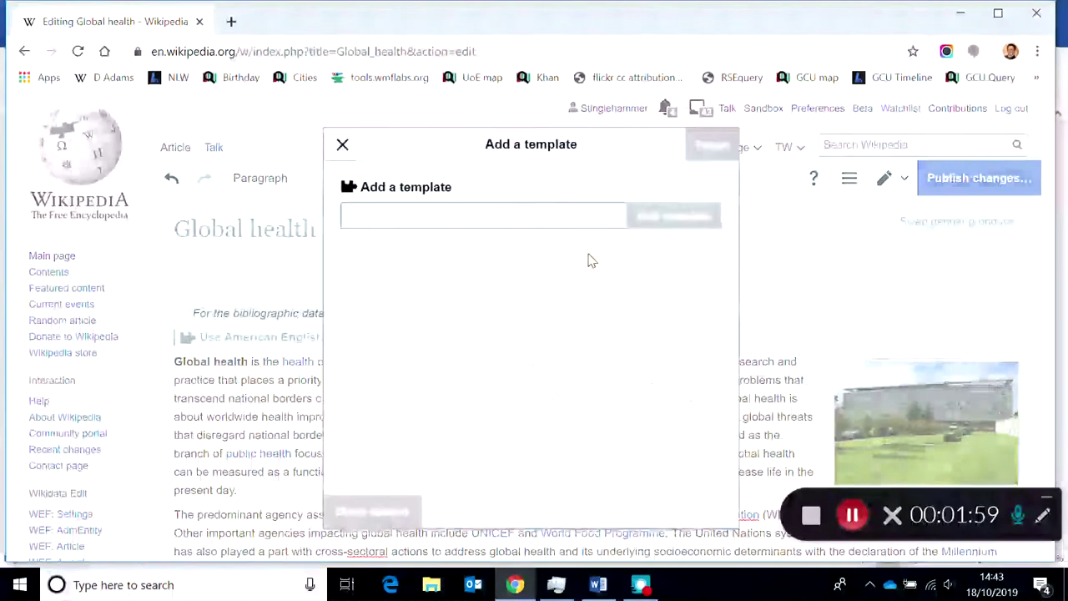
{"action": "type", "text": "in use"}
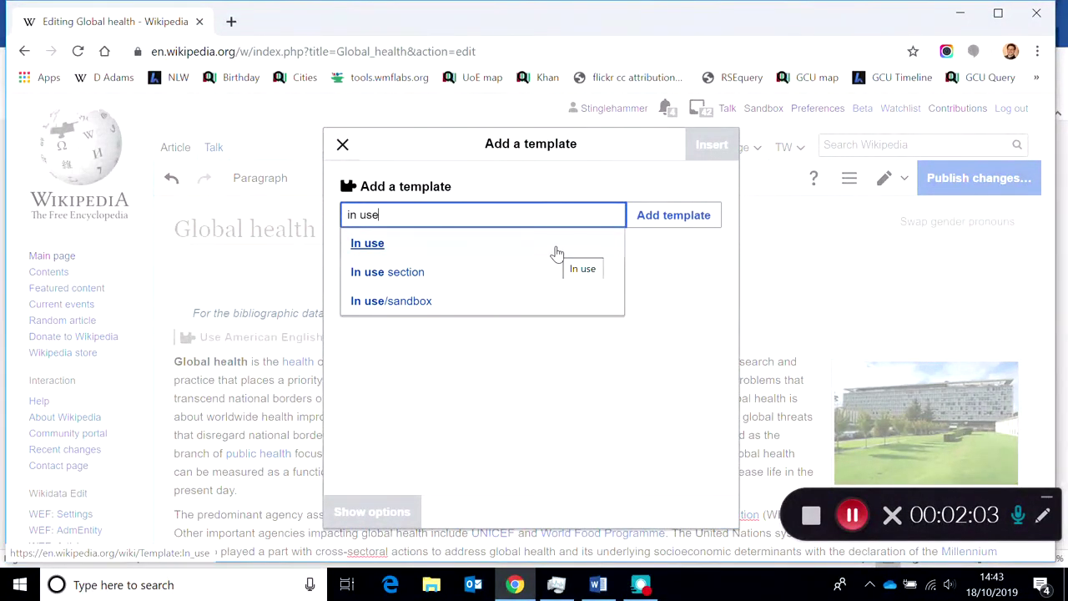
{"action": "left_click", "coordinate": [556, 253]}
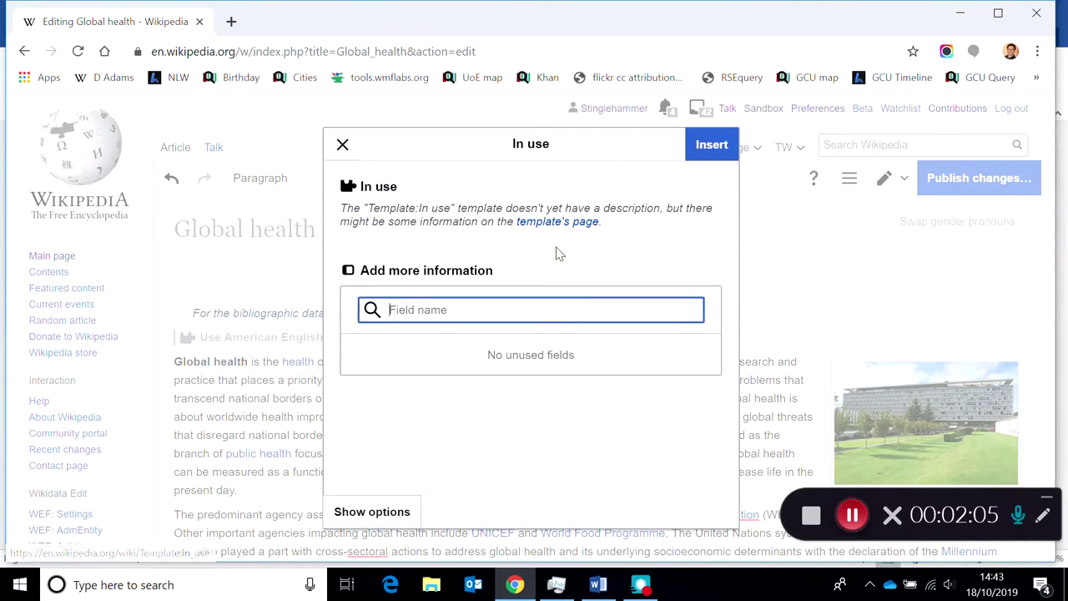
{"action": "left_click", "coordinate": [712, 150]}
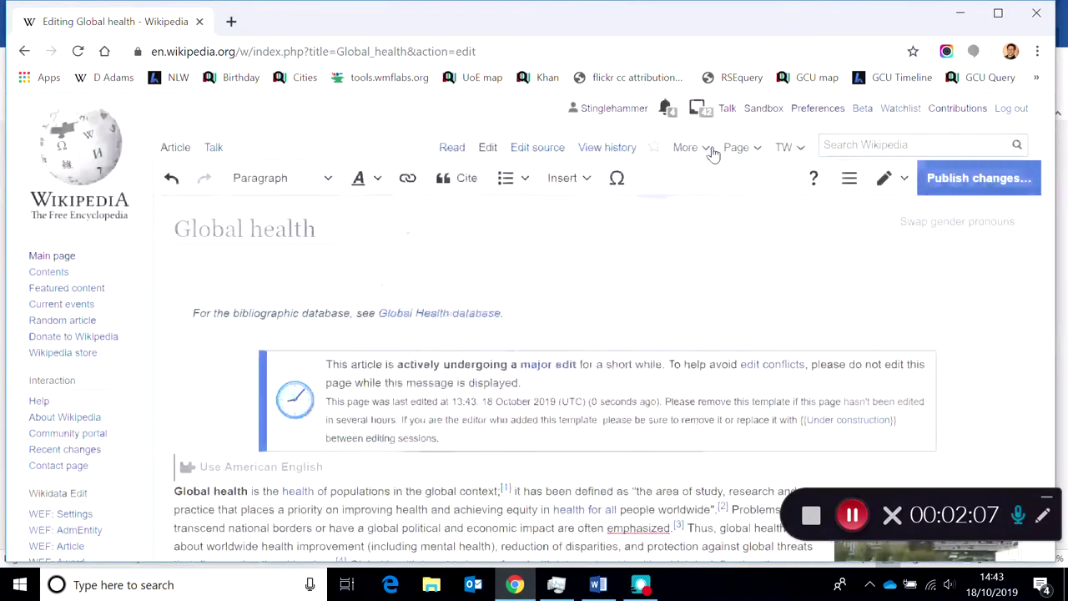
{"action": "left_click", "coordinate": [208, 404]}
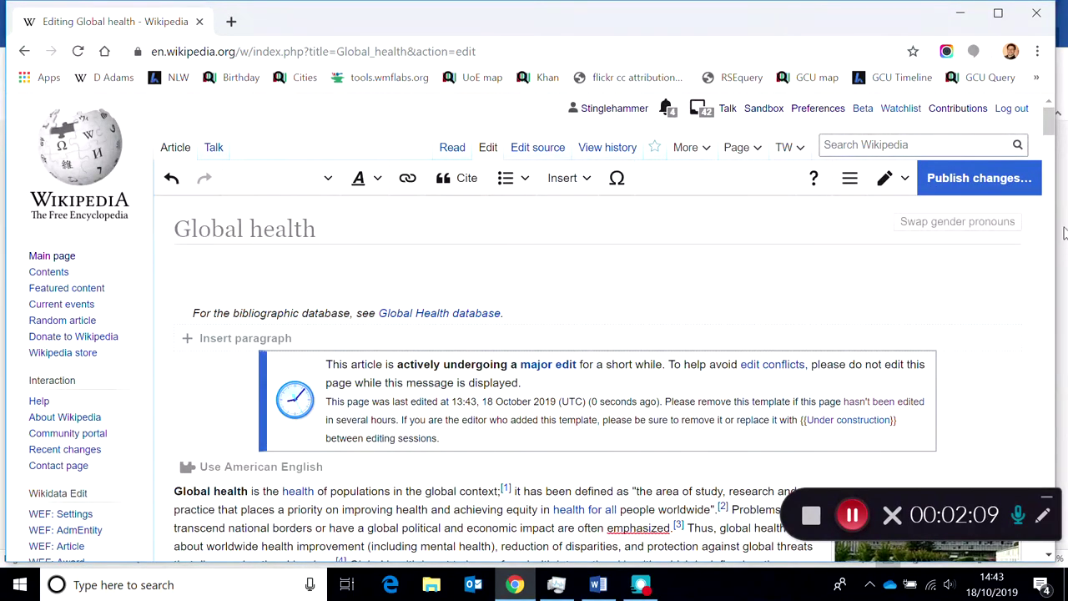
Publish the changes with the edit summary "added In use template" and check the article's revision history.
{"action": "left_click_drag", "start_coordinate": [1050, 125], "coordinate": [1050, 142]}
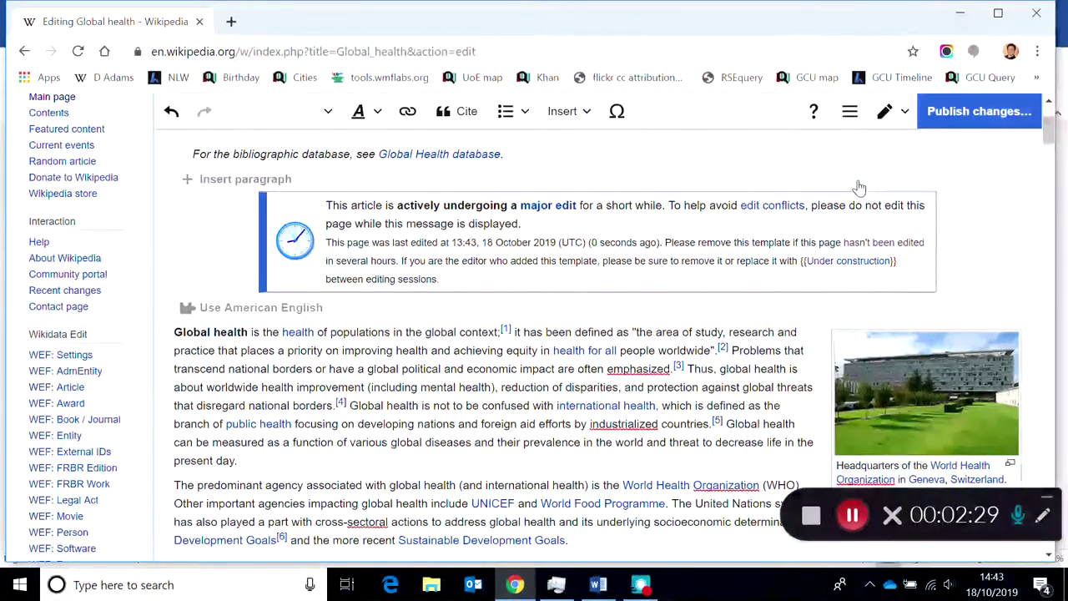
{"action": "left_click", "coordinate": [943, 125]}
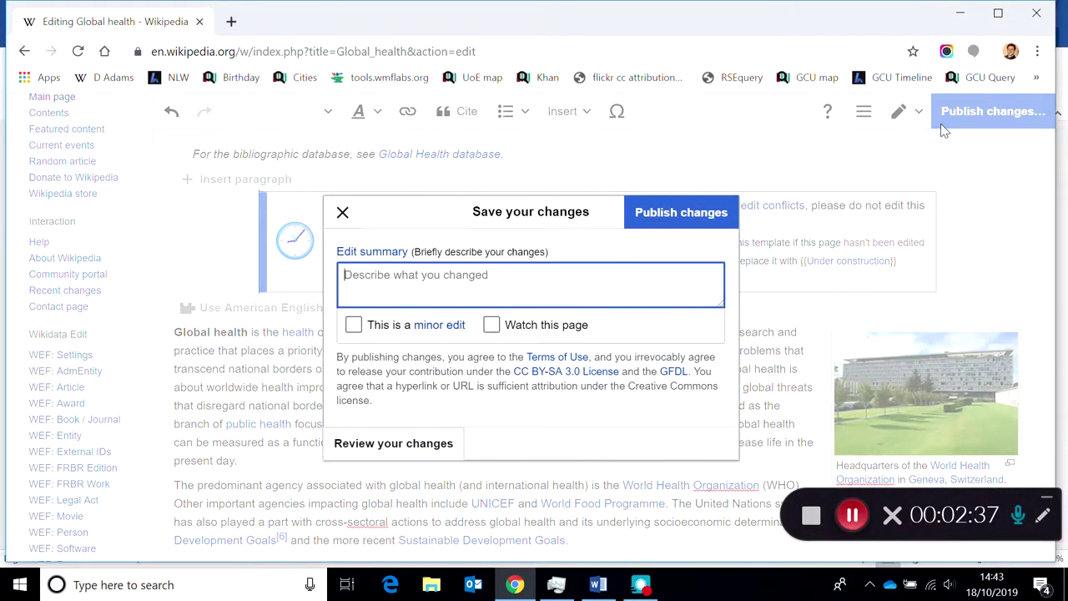
{"action": "type", "text": "added"}
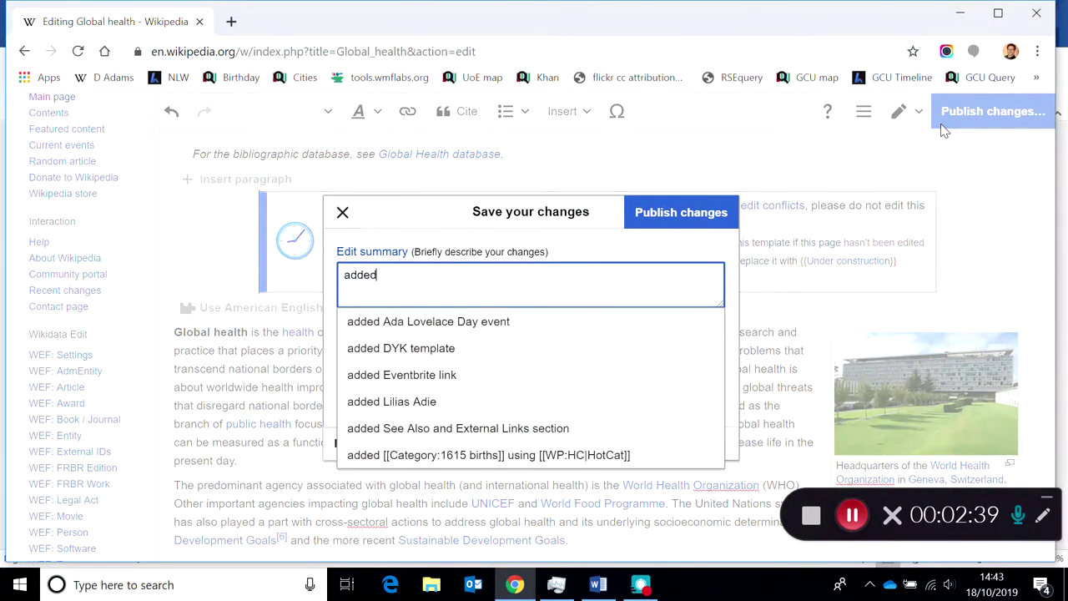
{"action": "type", "text": " In use template"}
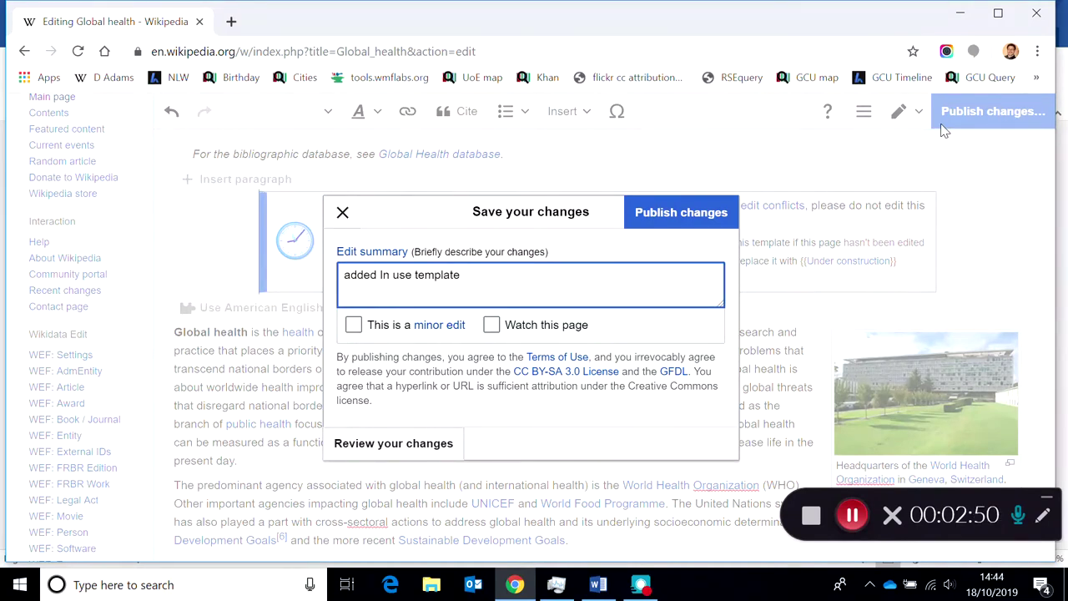
{"action": "left_click", "coordinate": [668, 219]}
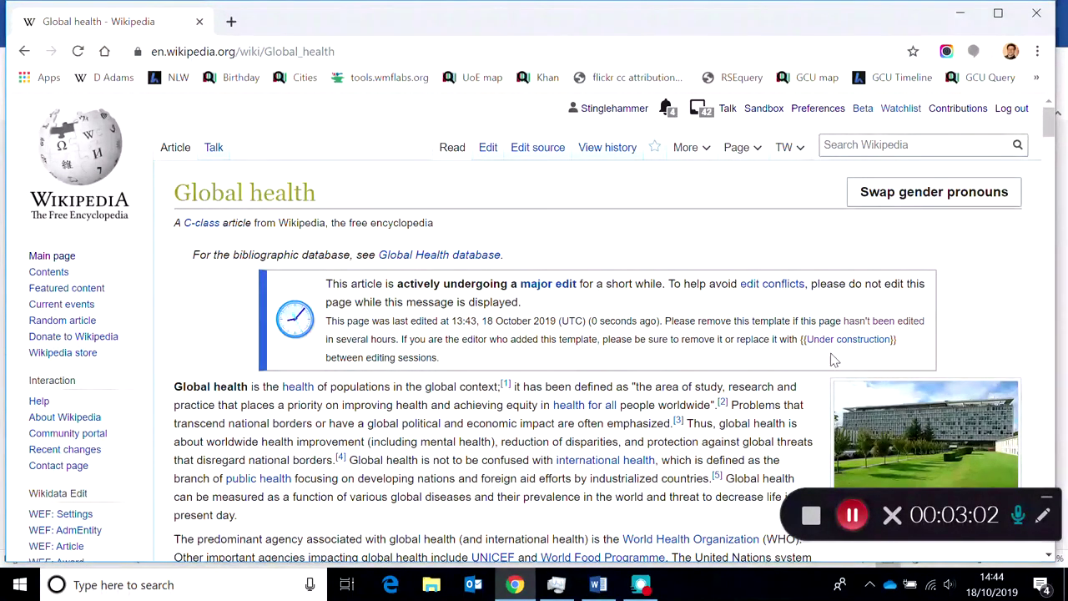
{"action": "left_click", "coordinate": [593, 157]}
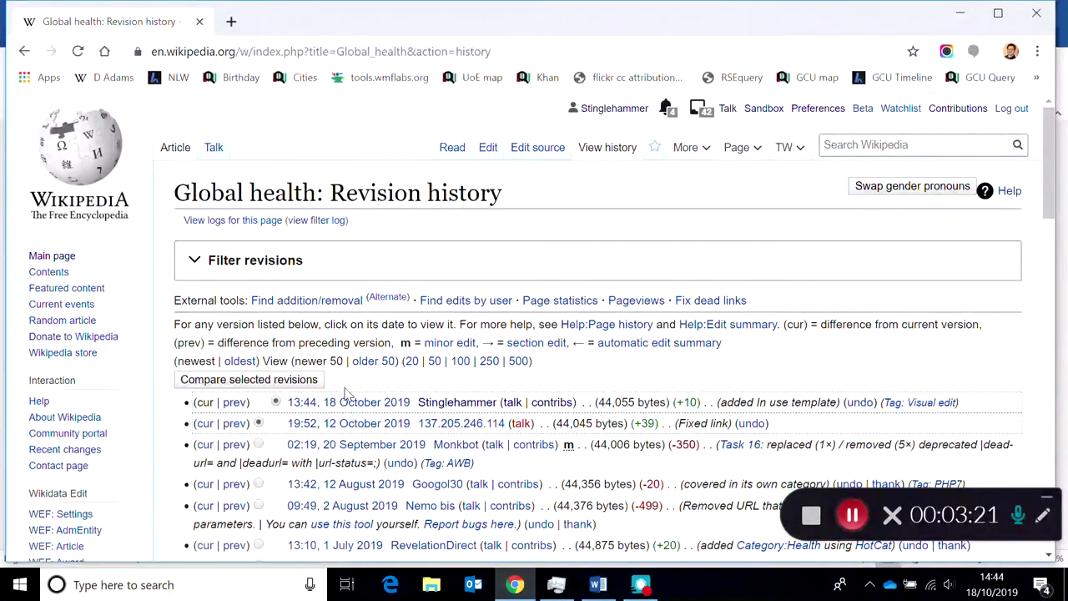
Edit the article, append "fjjjhkflghl." to the Disability-adjusted life years paragraph, and start an automatic citation after it.
{"action": "left_click", "coordinate": [484, 158]}
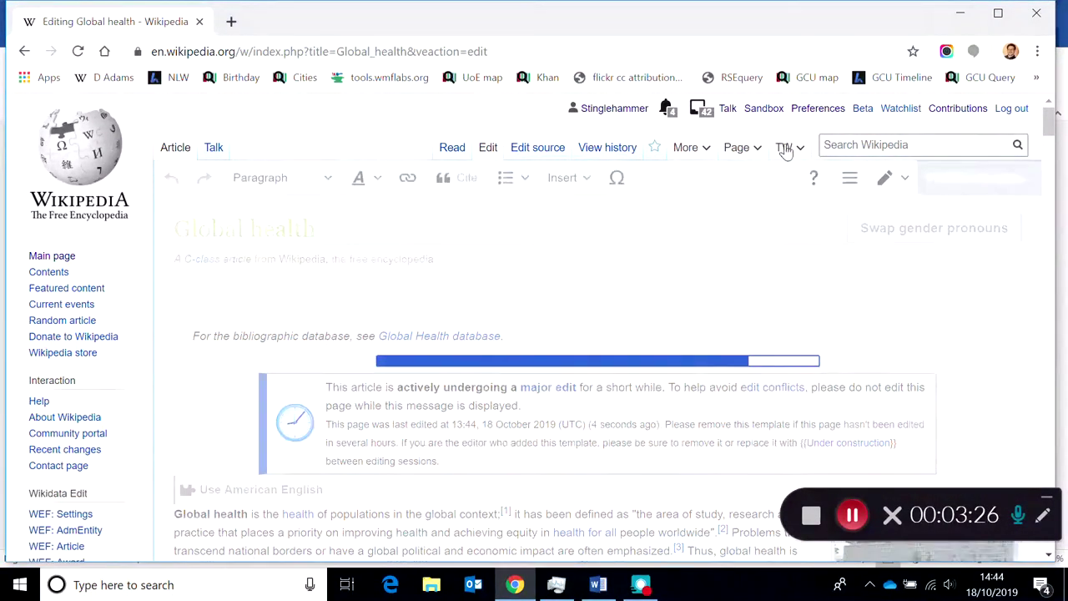
{"action": "left_click_drag", "start_coordinate": [1053, 125], "coordinate": [1058, 146]}
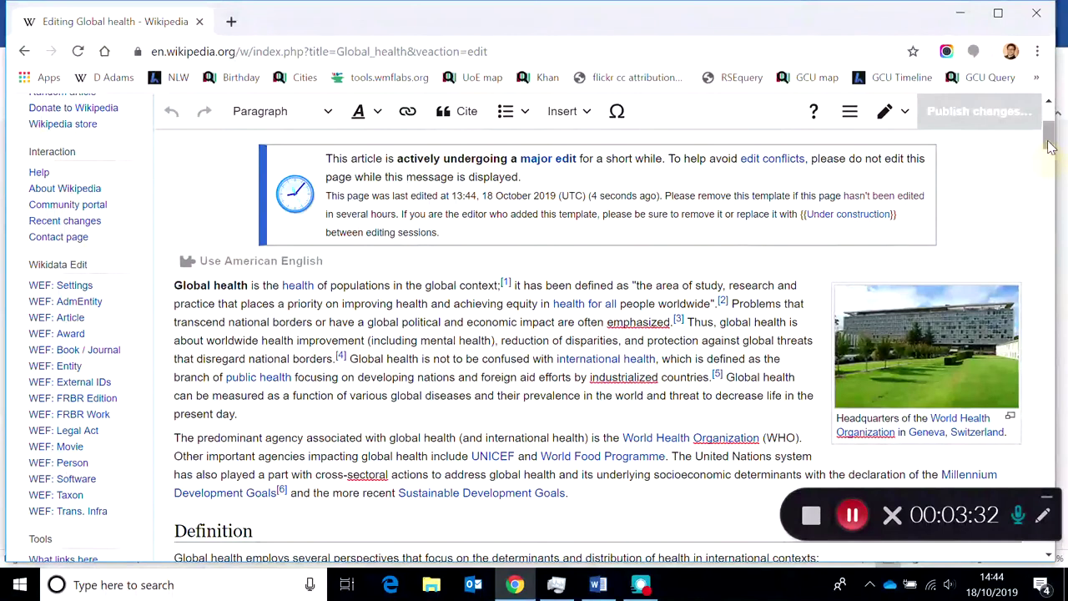
{"action": "left_click_drag", "start_coordinate": [1049, 146], "coordinate": [1052, 206]}
{"action": "left_click", "coordinate": [407, 278]}
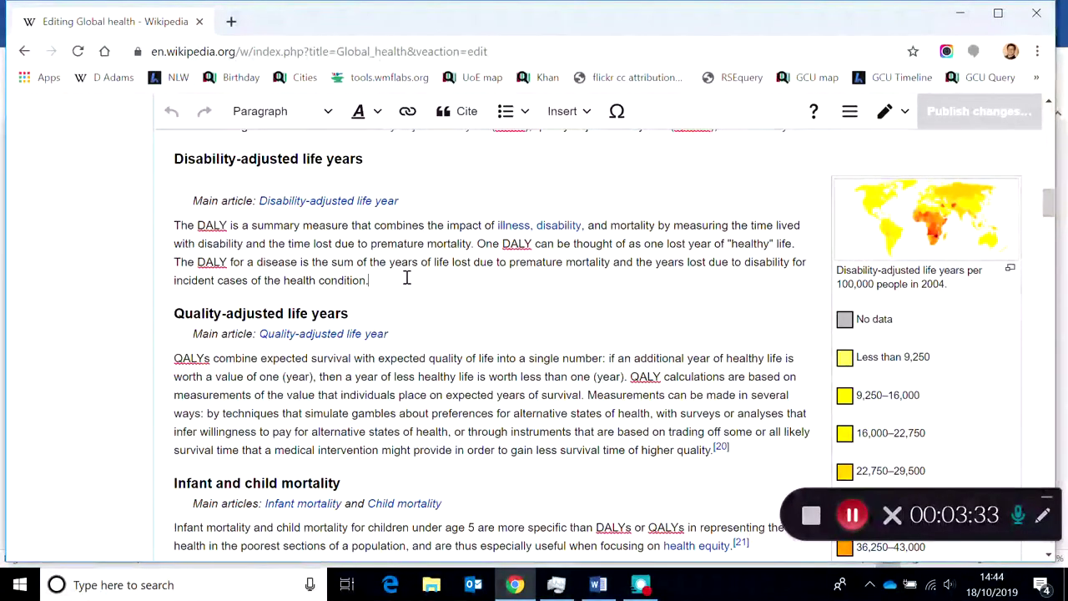
{"action": "type", "text": "fjjhkfgdl,"}
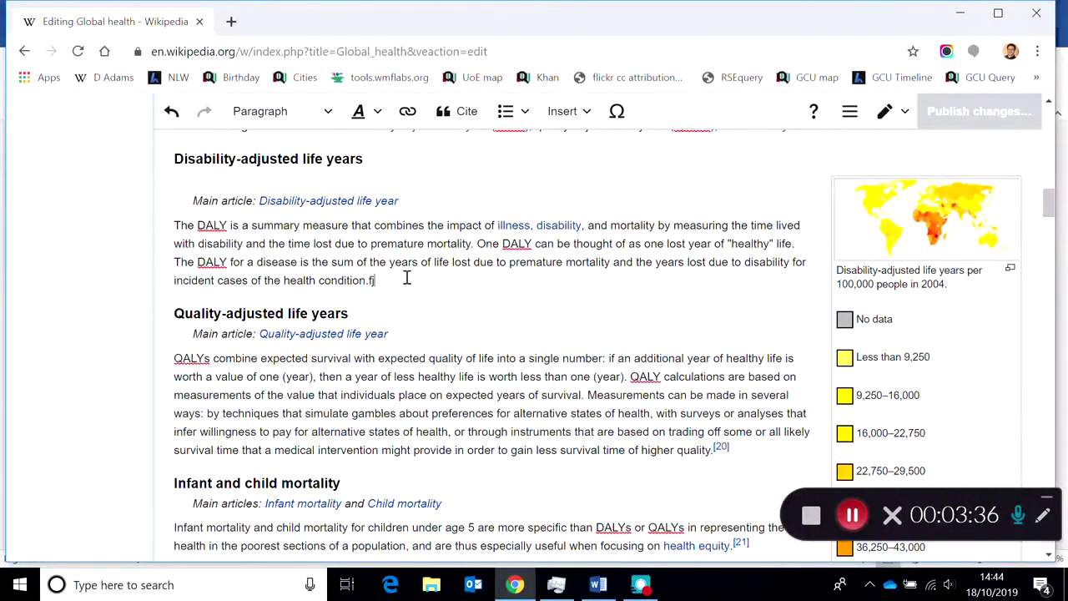
{"action": "left_click", "coordinate": [462, 122]}
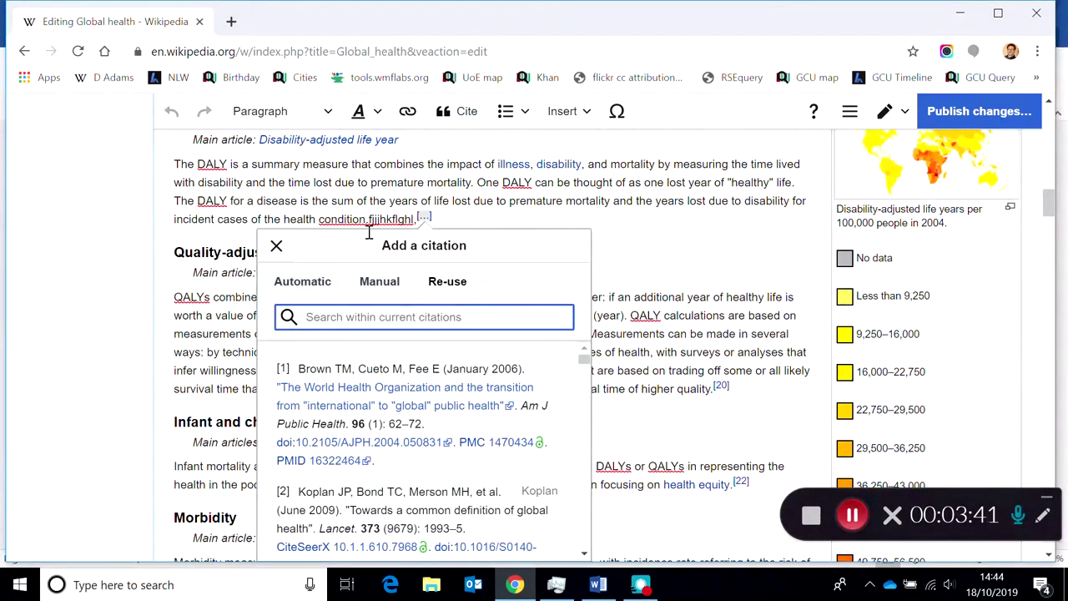
{"action": "left_click", "coordinate": [307, 282]}
Draft the edit summary "added new section on" for the change and cancel publishing.
{"action": "left_click", "coordinate": [947, 119]}
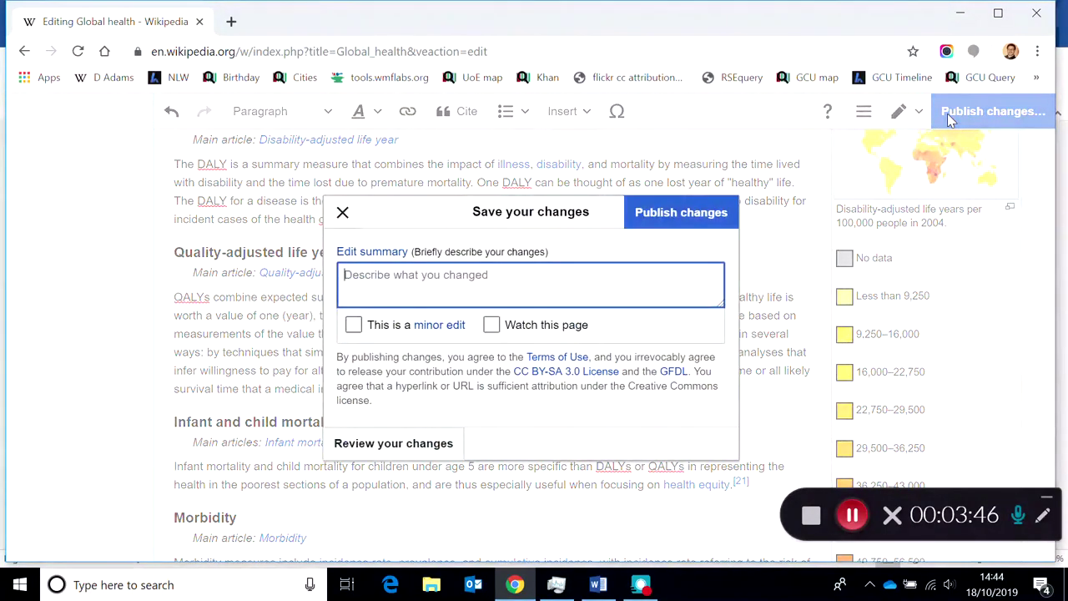
{"action": "type", "text": "added new s"}
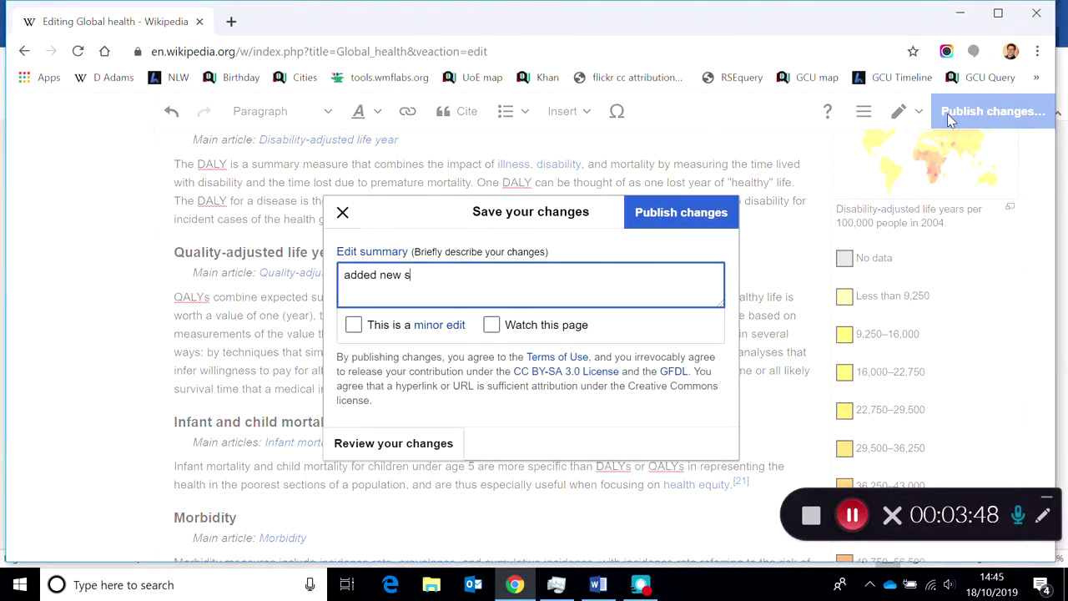
{"action": "type", "text": "ection on"}
{"action": "left_click", "coordinate": [342, 212]}
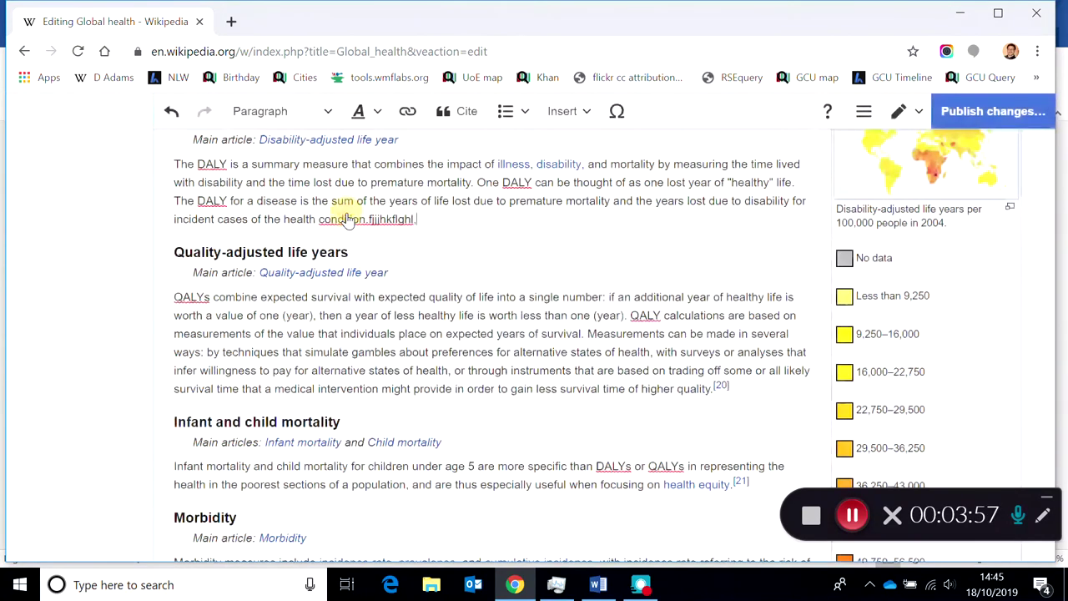
Delete the placeholder text at the end of the Disability-adjusted life years paragraph.
{"action": "left_click_drag", "start_coordinate": [429, 219], "coordinate": [368, 222]}
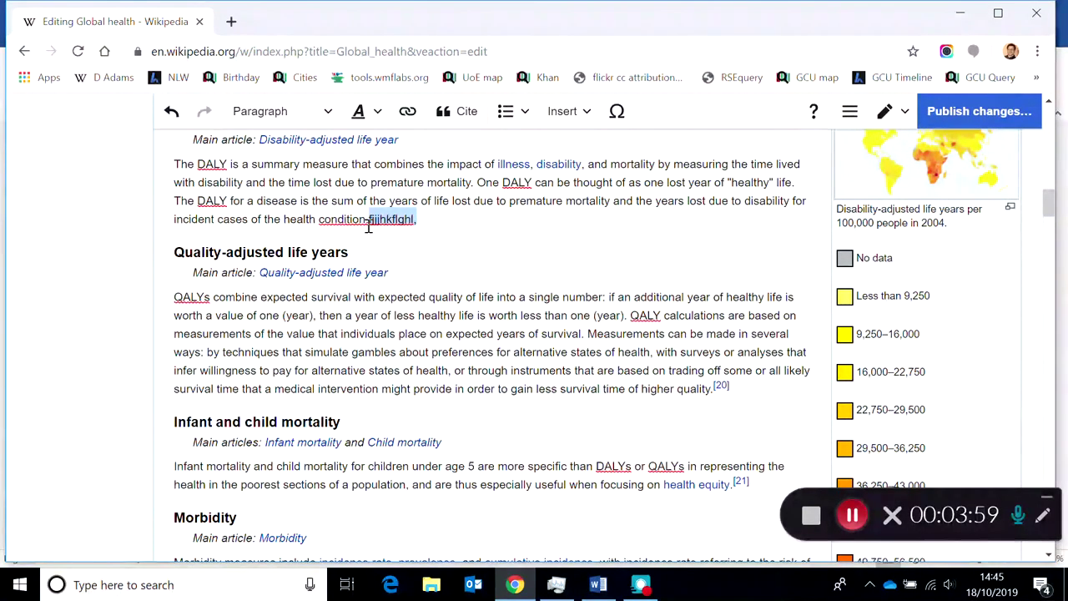
{"action": "key", "text": "BackSpace"}
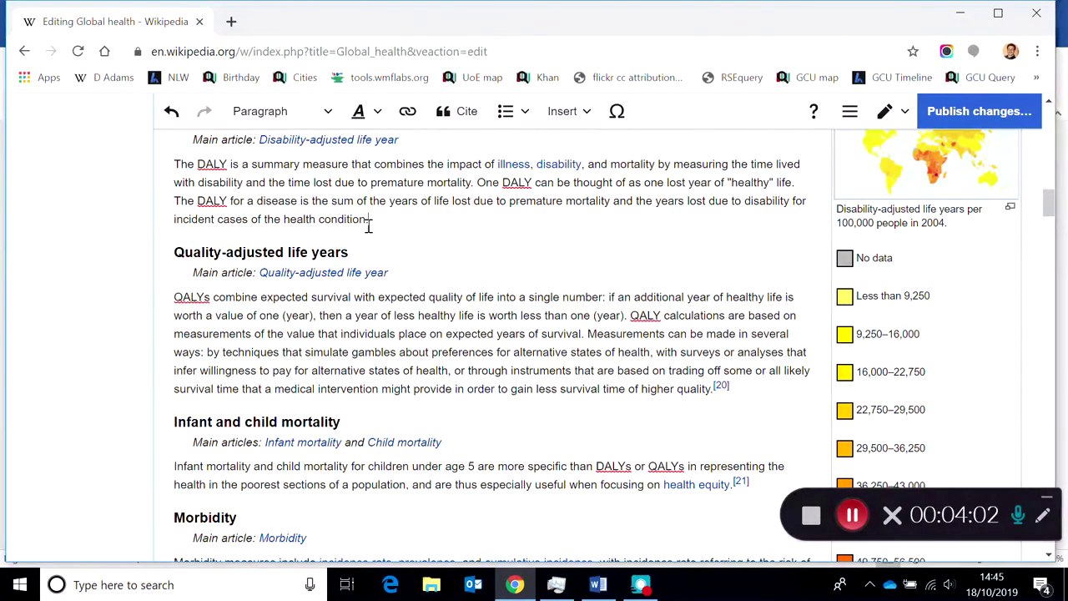